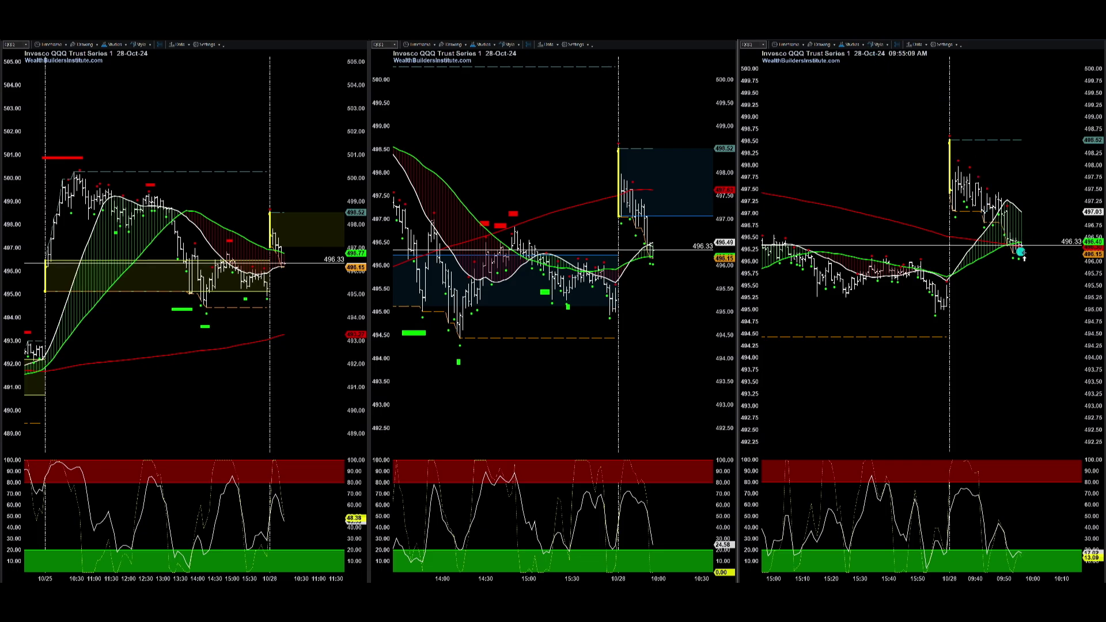
Draw yellow trendlines on the right QQQ chart and its oscillator pane.
mouse_move(1021, 251)
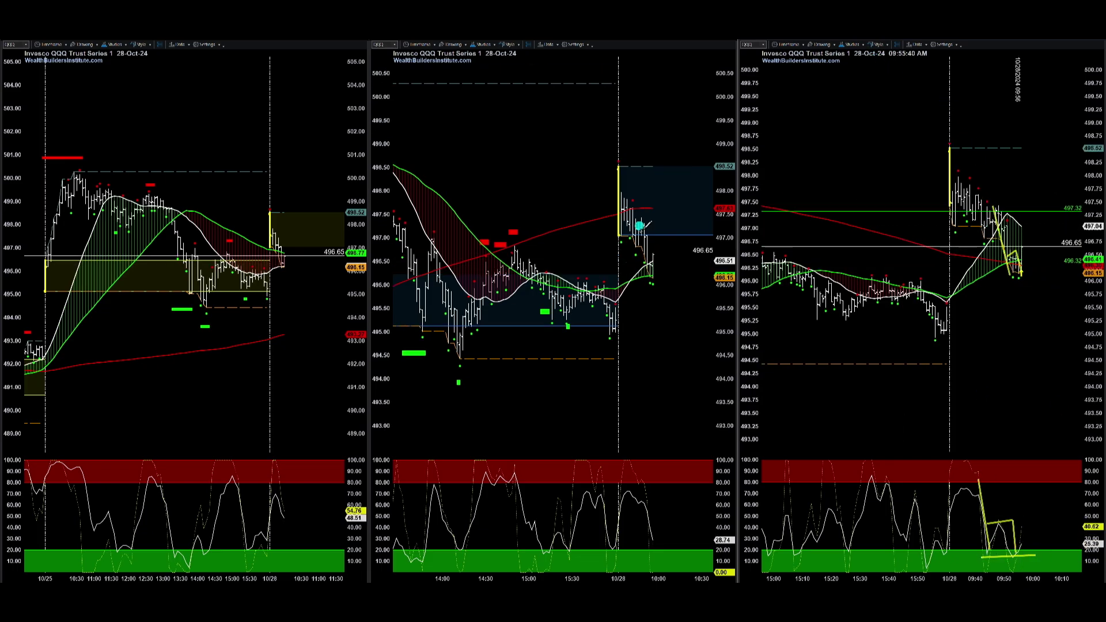
left_click_drag(641, 572, 664, 533)
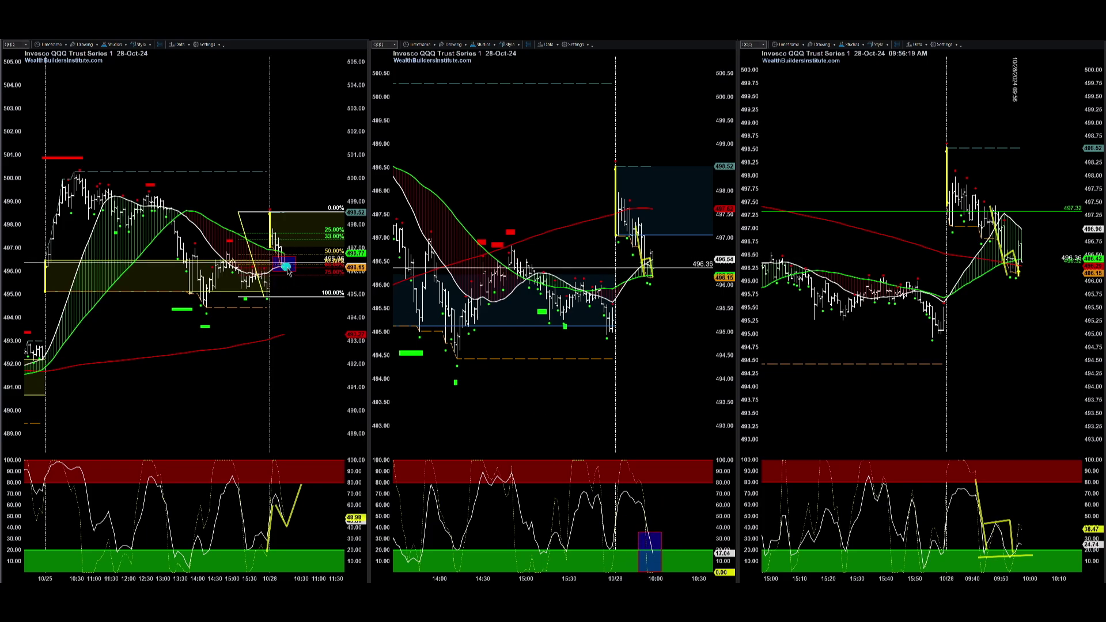
left_click(284, 511)
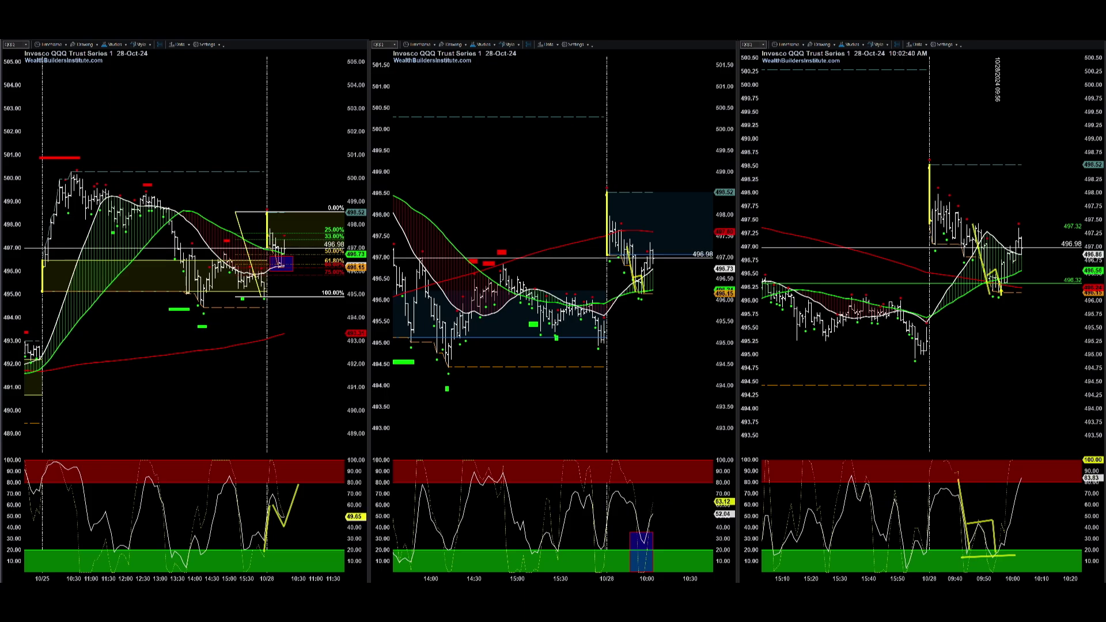
Draw a rising trendline from the right chart's 09:55 low, fade it, and extend it upward.
left_click_drag(997, 286, 1018, 229)
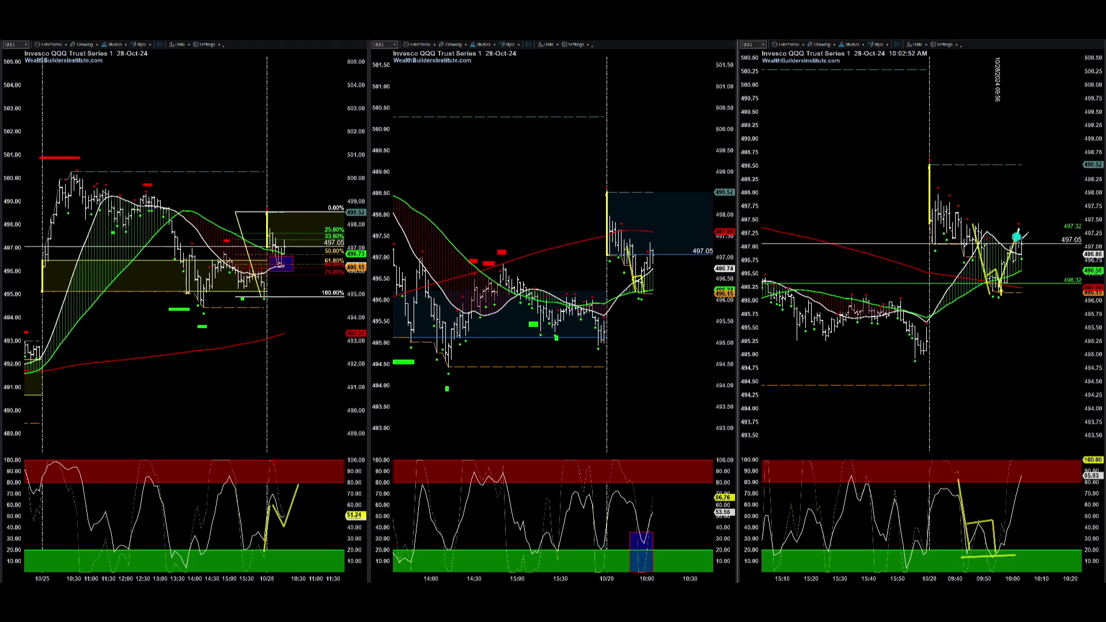
right_click(1017, 232)
mouse_move(1042, 277)
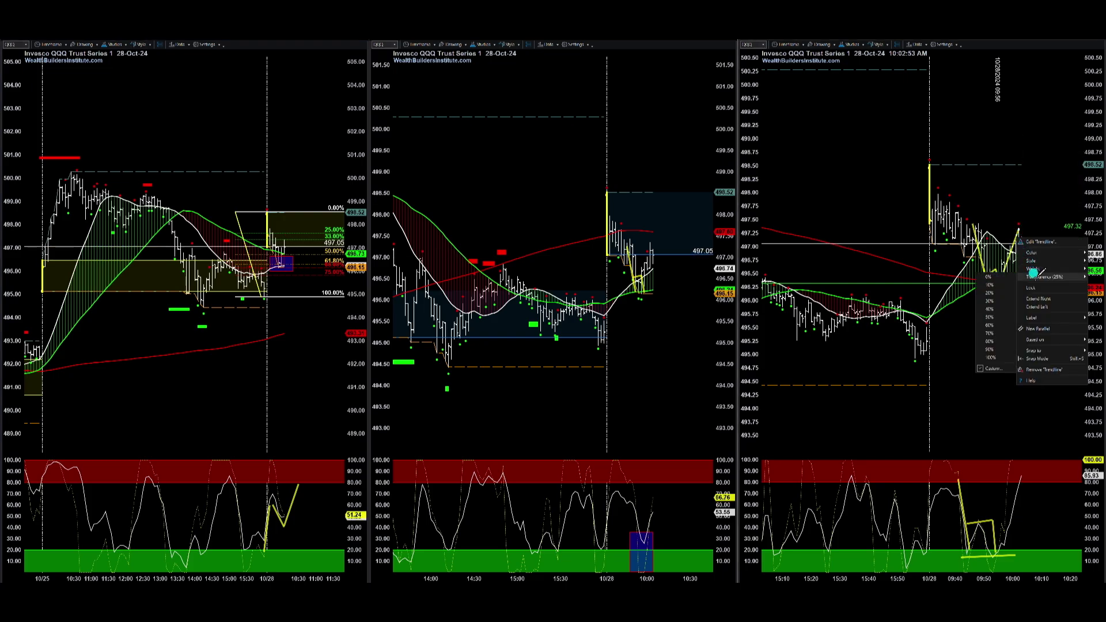
left_click(990, 326)
right_click(1010, 255)
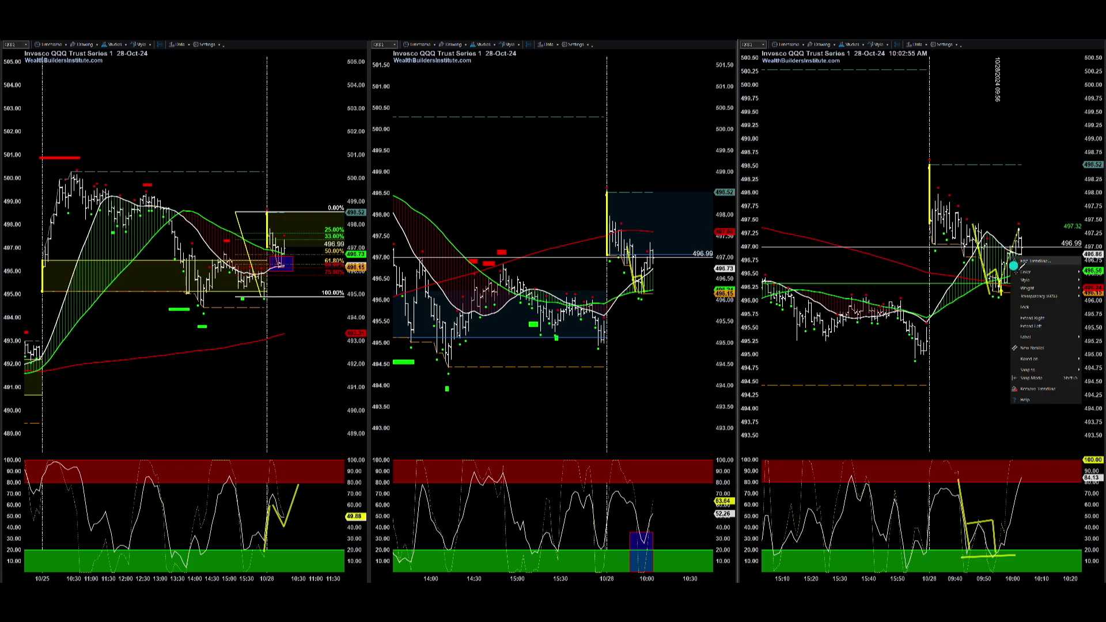
left_click(1030, 344)
left_click_drag(1010, 259, 1044, 203)
left_click(1017, 232)
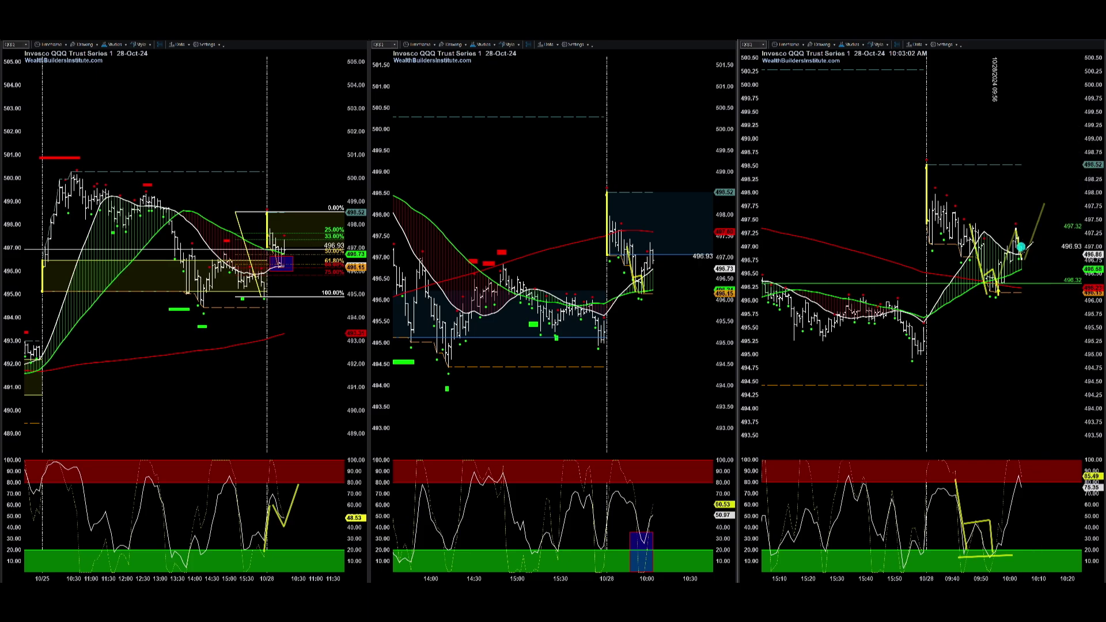
Readjust the trendline's transparency and place a horizontal line near 498 on the right chart.
right_click(1018, 243)
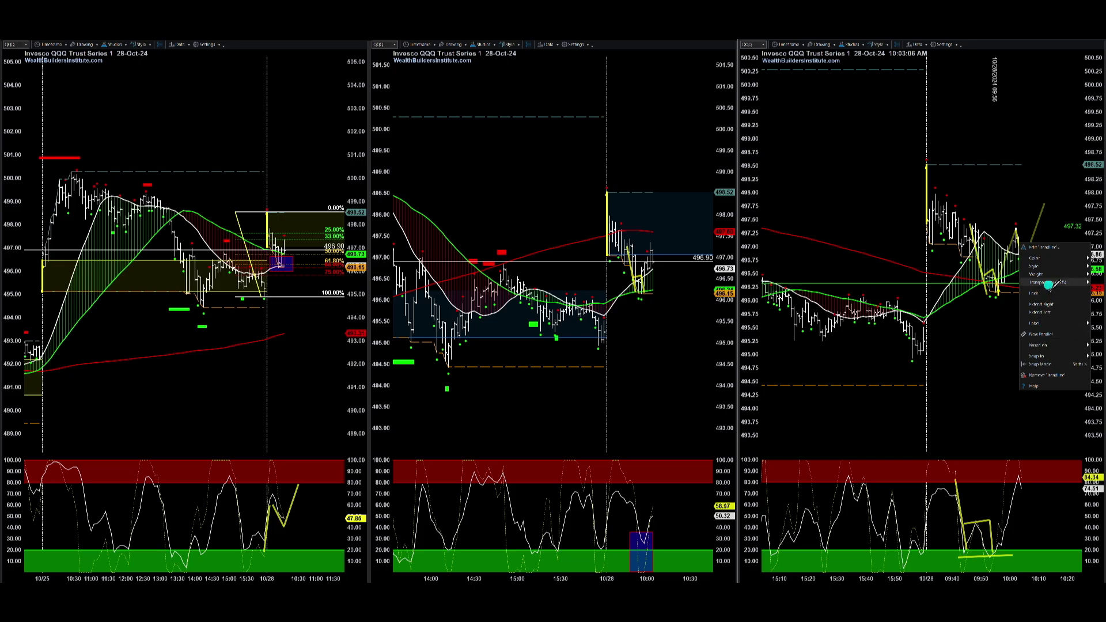
mouse_move(1048, 283)
left_click(1001, 330)
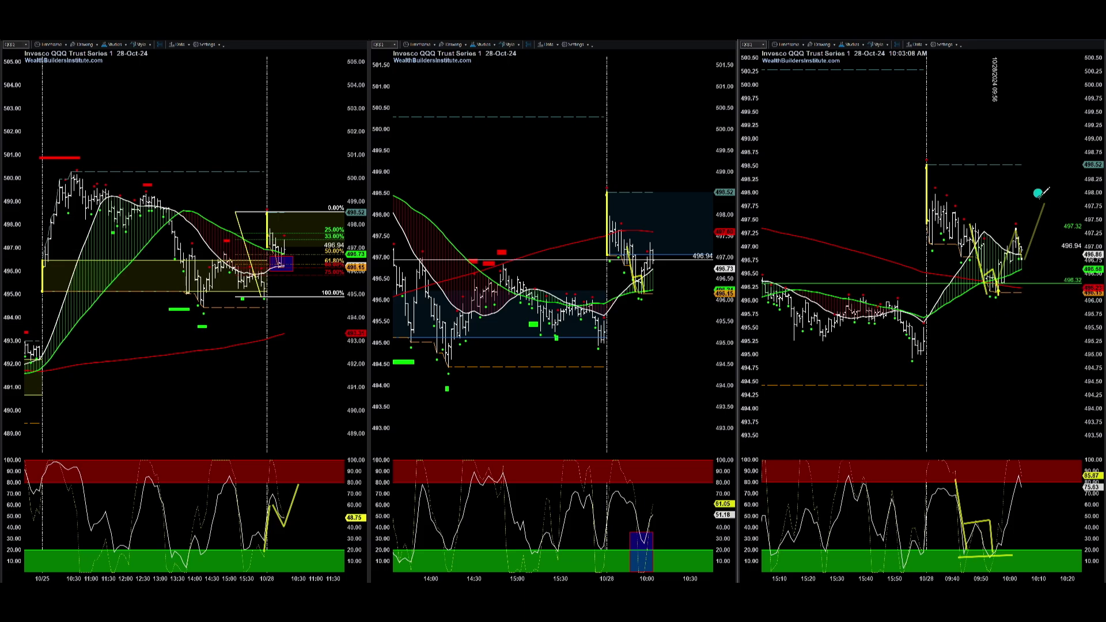
left_click(1044, 193)
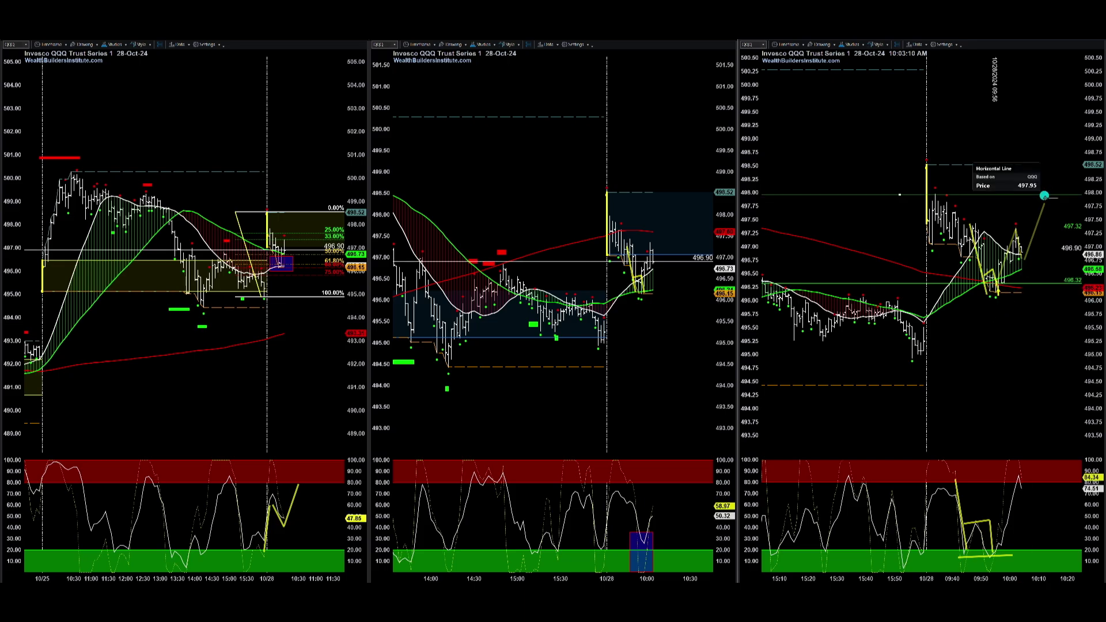
left_click_drag(1045, 191, 1047, 172)
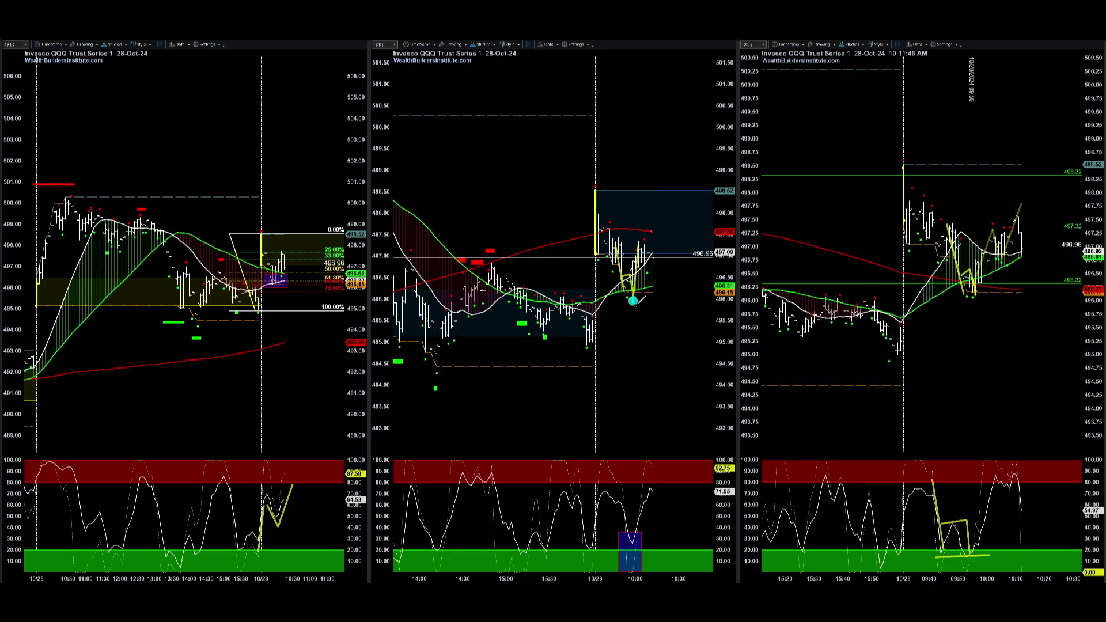
Draw a rising trendline over the middle chart's latest bars and give it a transparency level.
middle_click(633, 285)
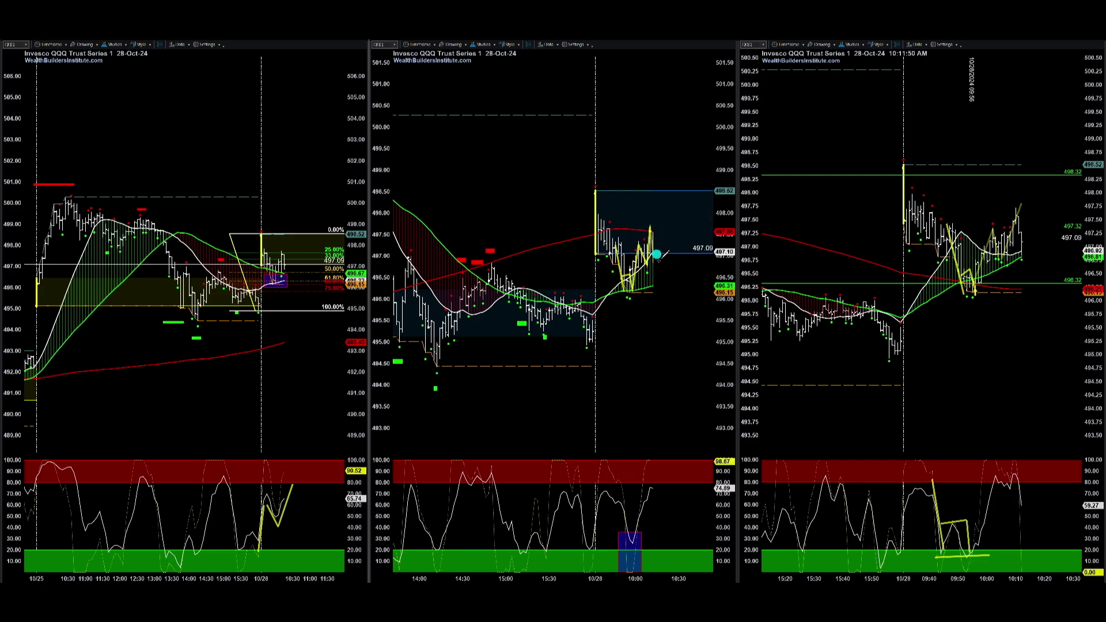
left_click_drag(656, 263, 667, 212)
right_click(634, 266)
mouse_move(672, 305)
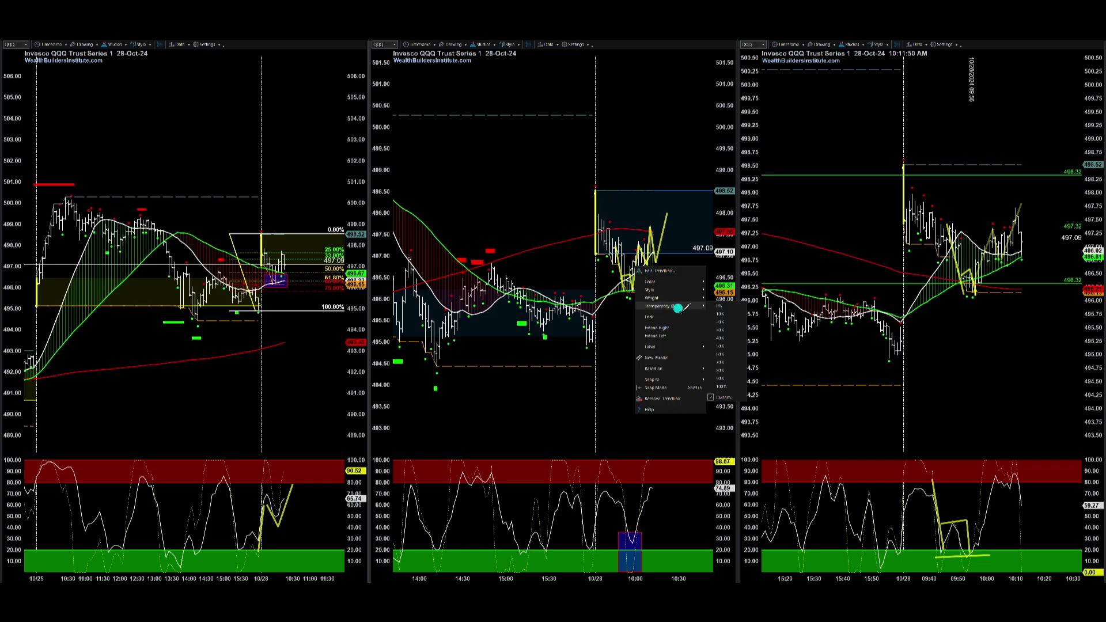
left_click(730, 352)
Keep adjusting the trendline's transparency, trying 70% and settling near 60%.
right_click(642, 256)
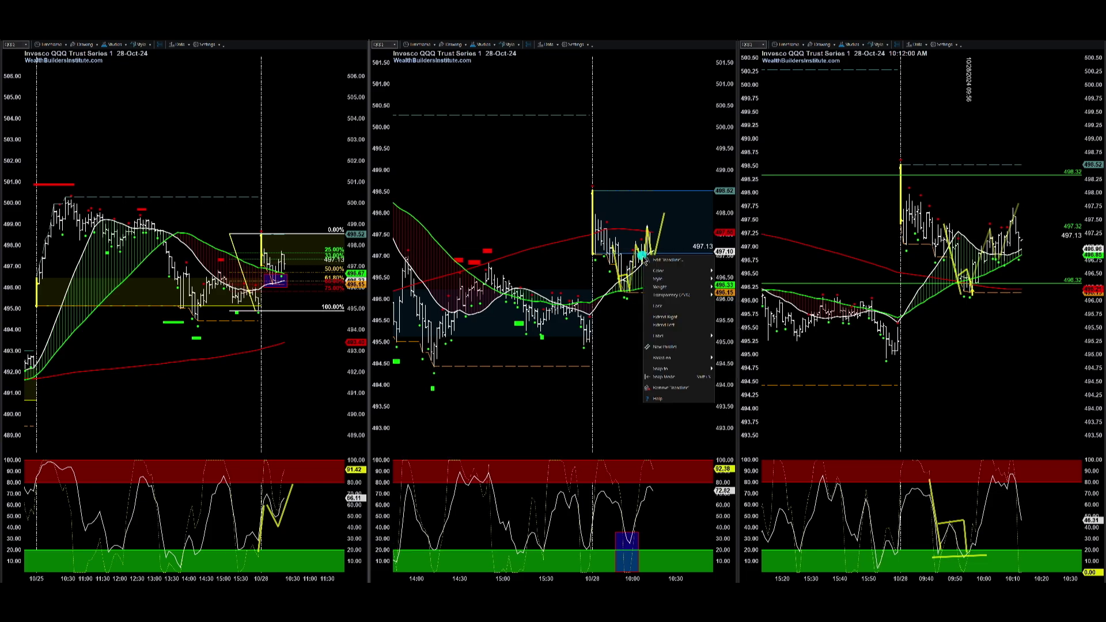
mouse_move(671, 295)
left_click(735, 346)
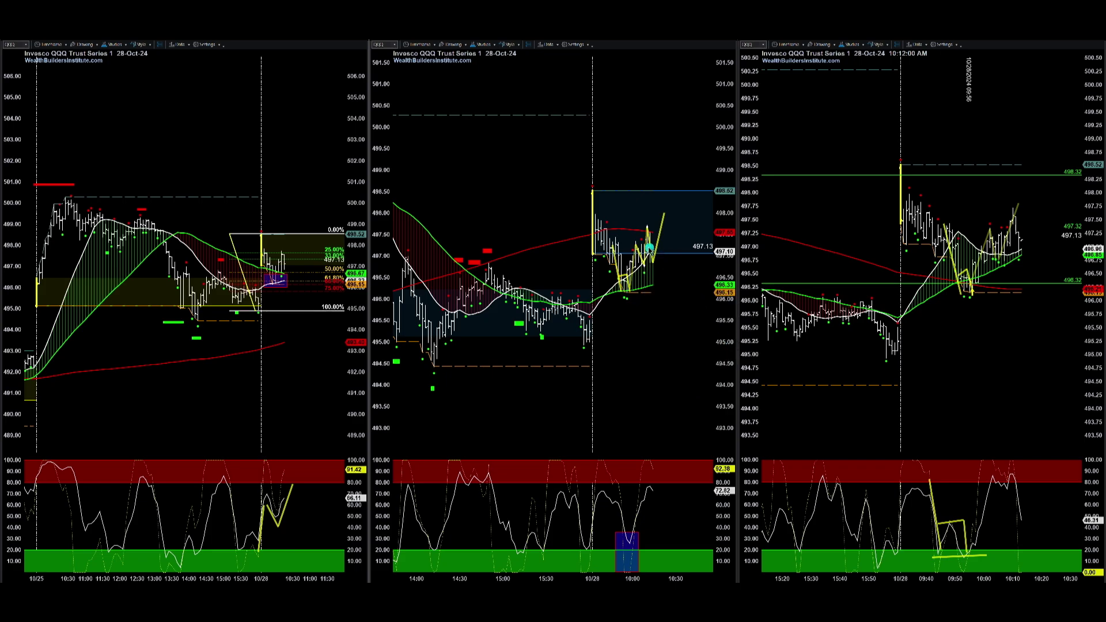
right_click(641, 254)
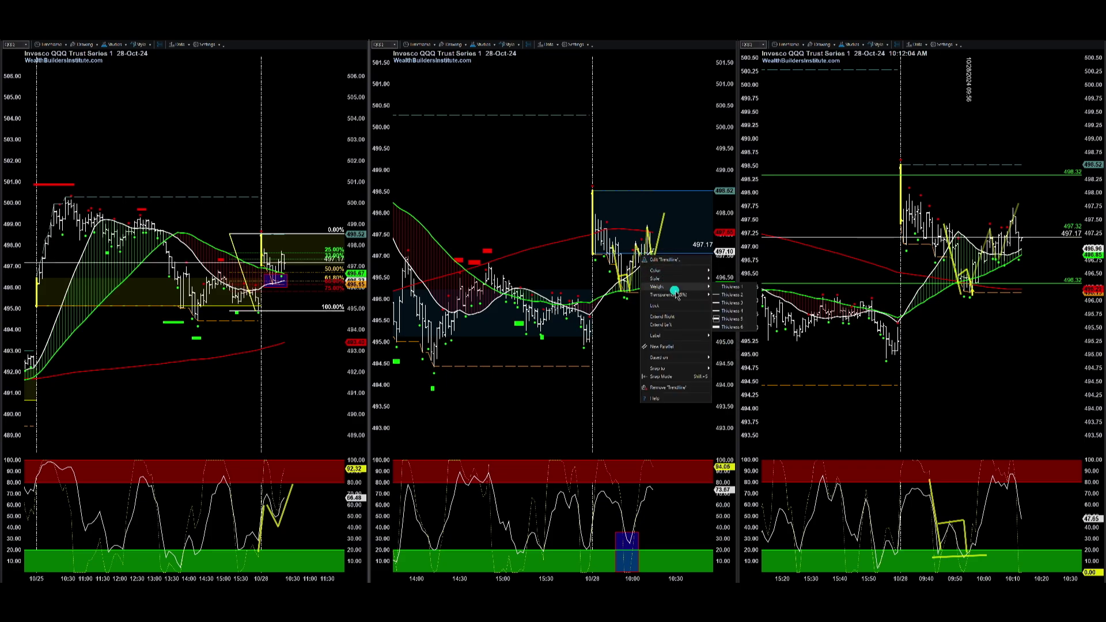
mouse_move(673, 295)
left_click(726, 344)
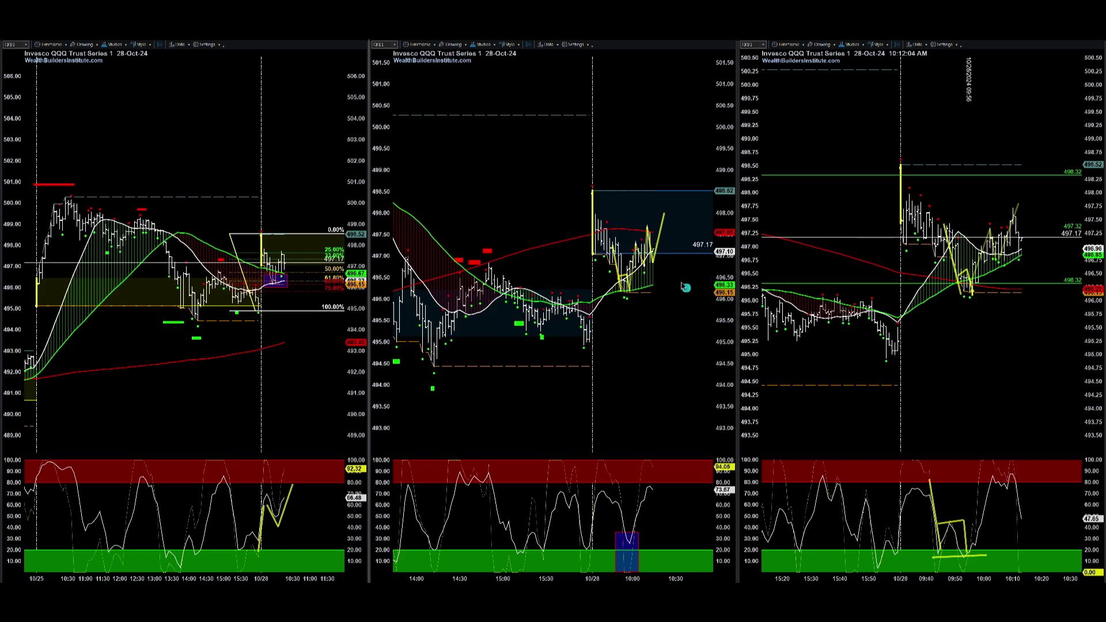
right_click(653, 259)
mouse_move(694, 296)
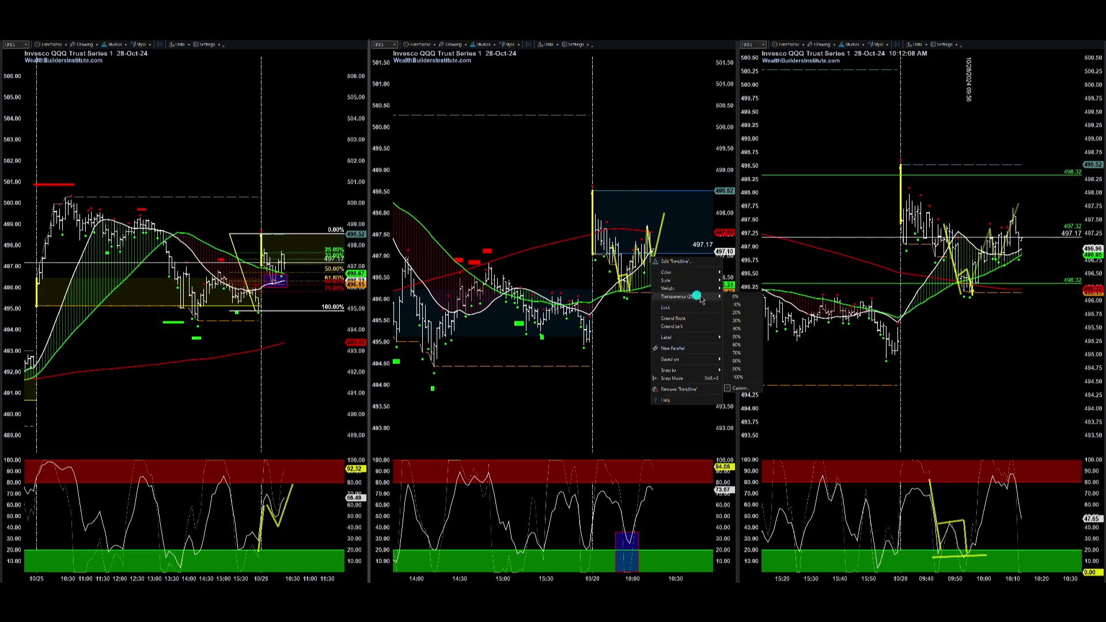
left_click(739, 352)
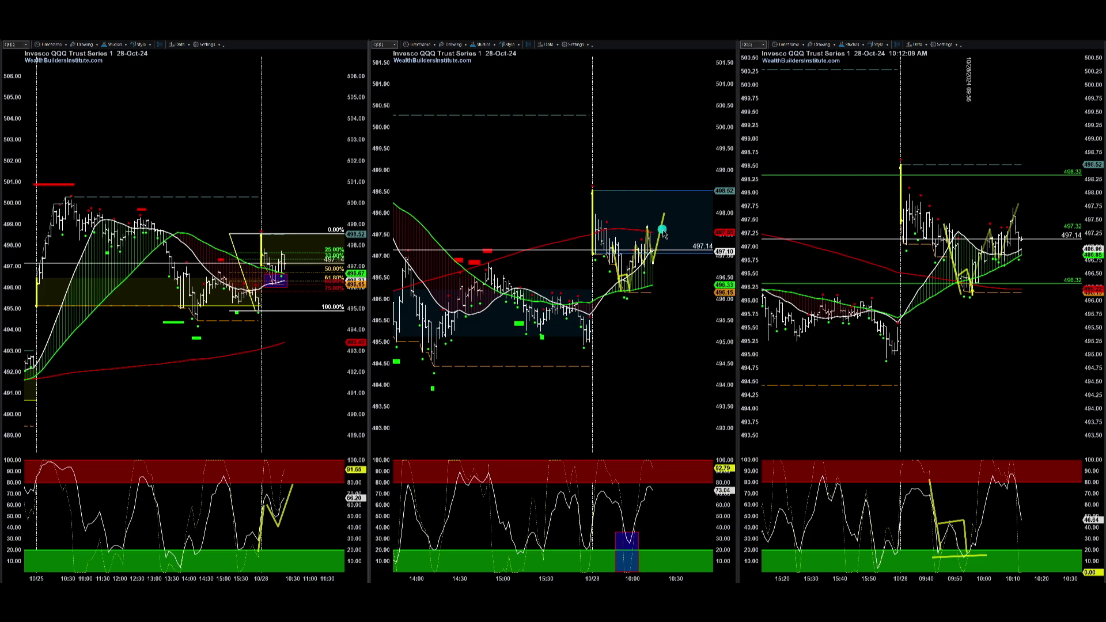
right_click(662, 232)
mouse_move(691, 268)
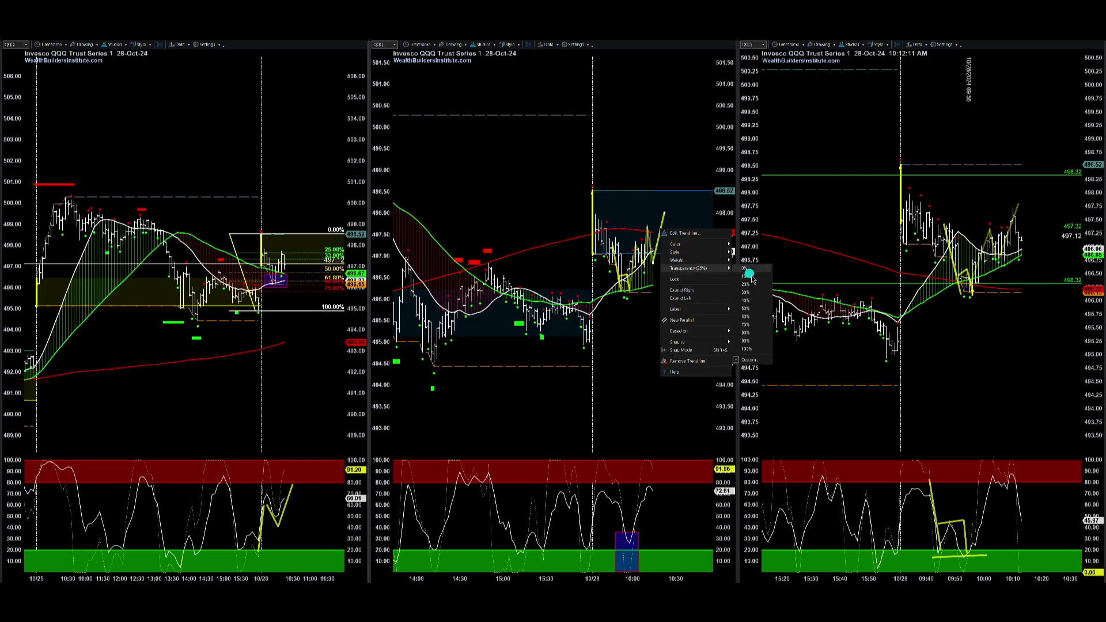
left_click(746, 317)
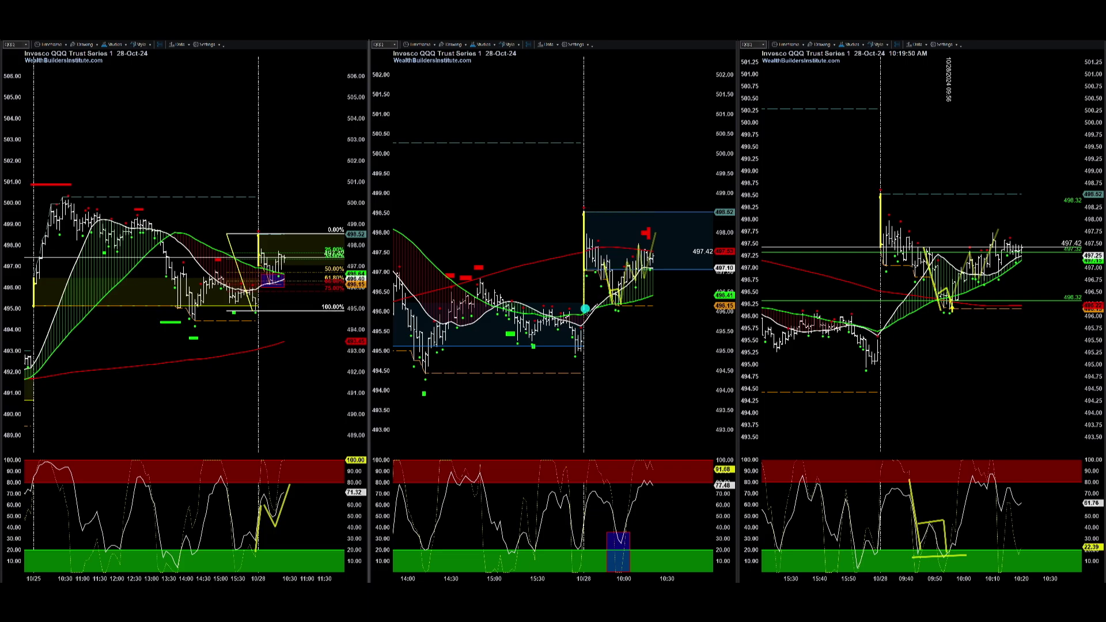
Draw a horizontal line from the middle chart's opening bar and make the vertical opening line magenta.
left_click_drag(584, 309, 678, 310)
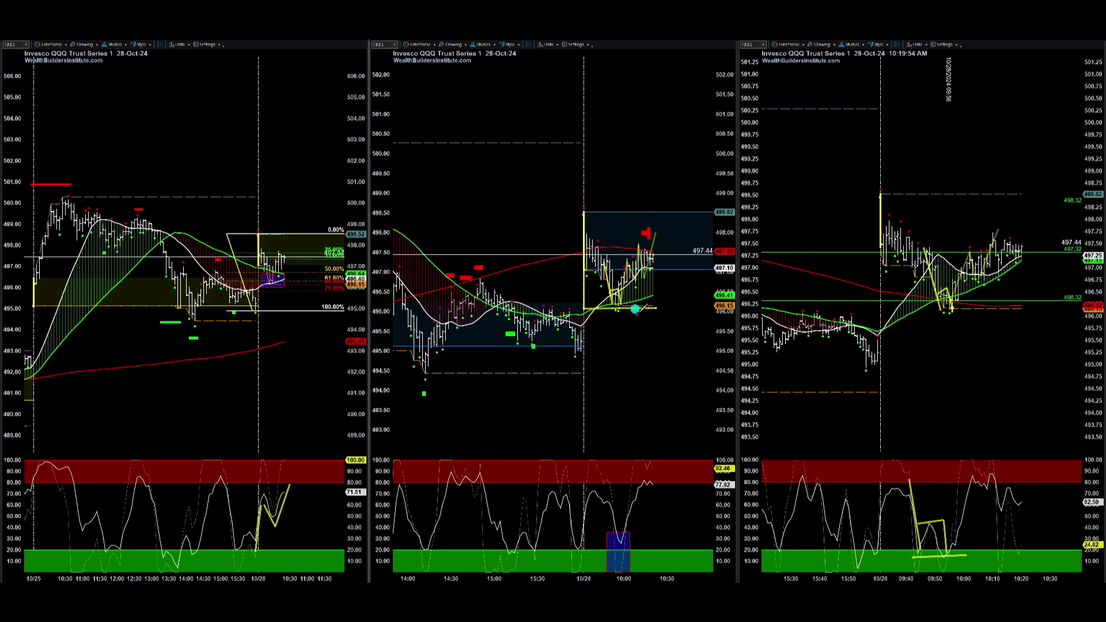
mouse_move(636, 306)
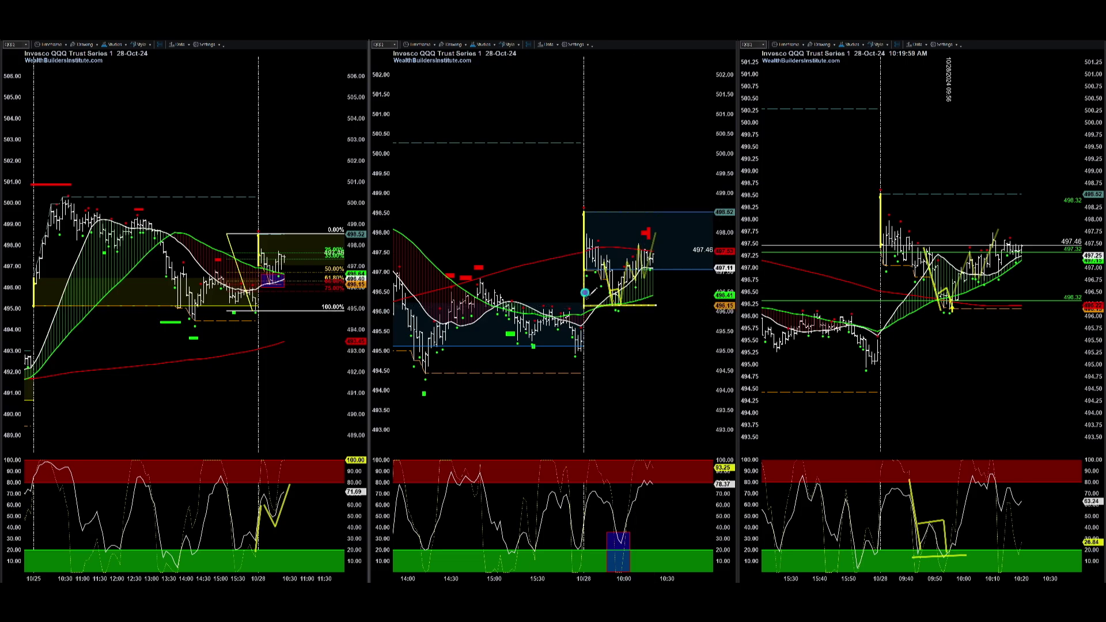
mouse_move(582, 306)
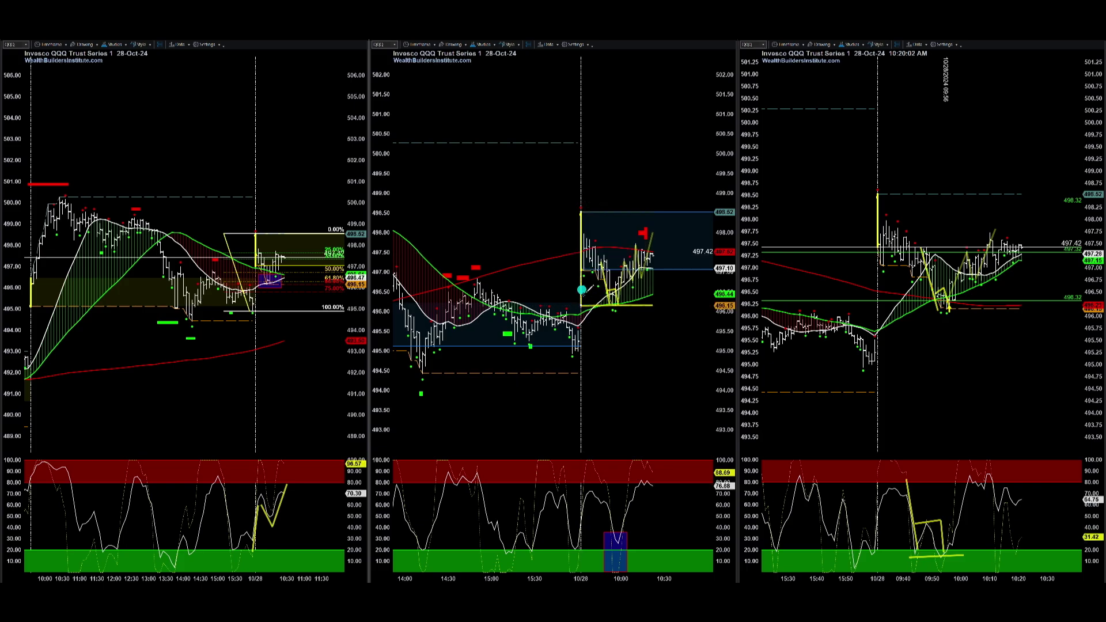
right_click(580, 290)
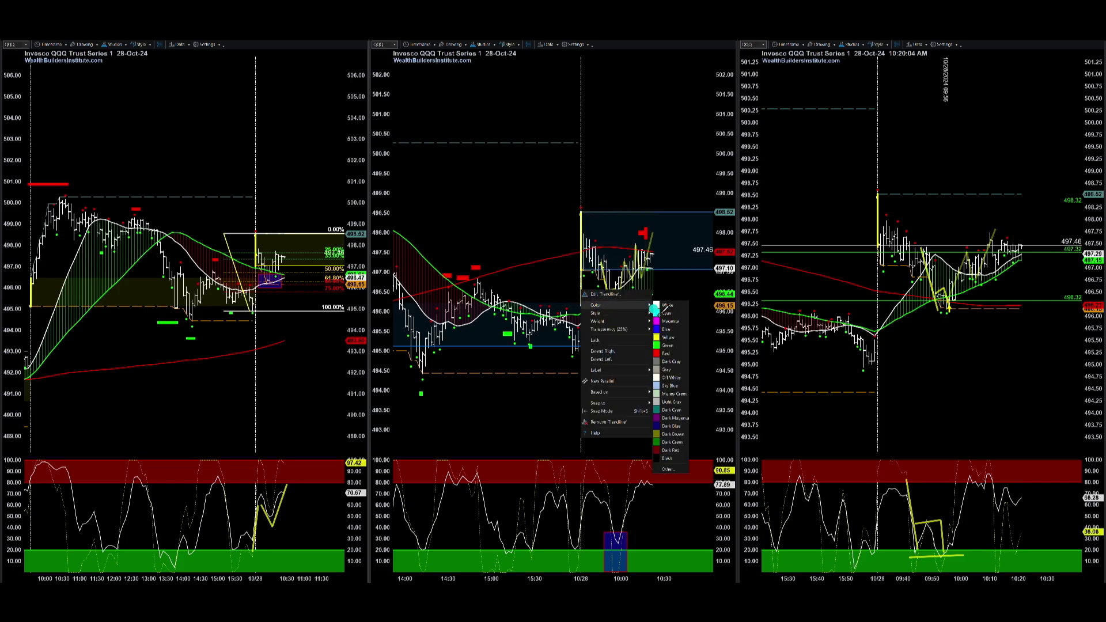
left_click(674, 320)
Make the horizontal line magenta and place a Gann fan on the middle chart.
right_click(627, 305)
mouse_move(684, 325)
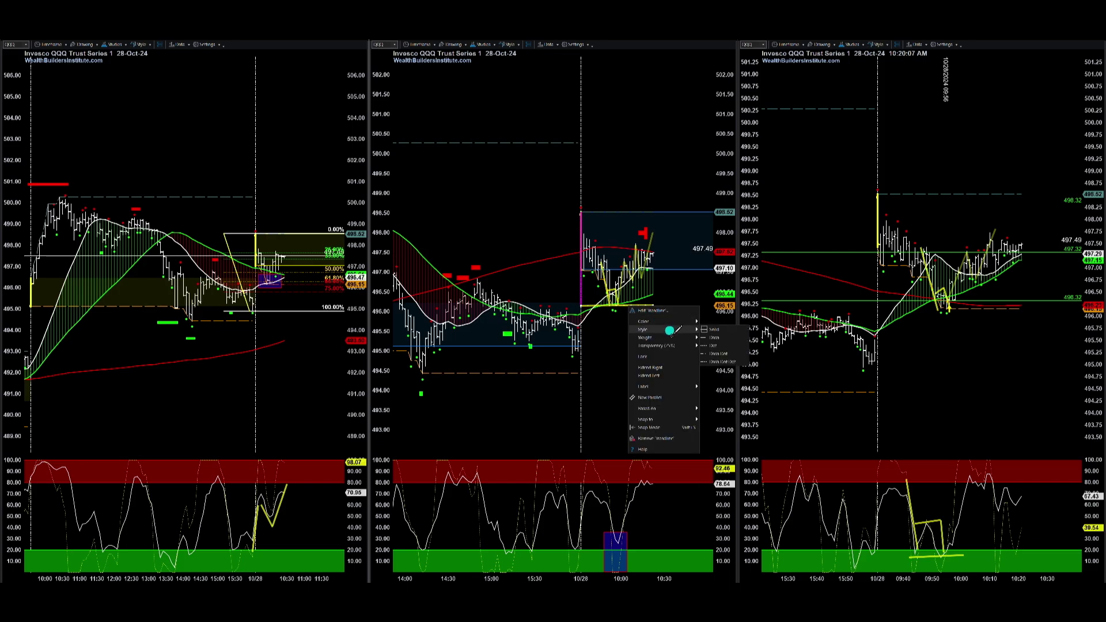
left_click(715, 337)
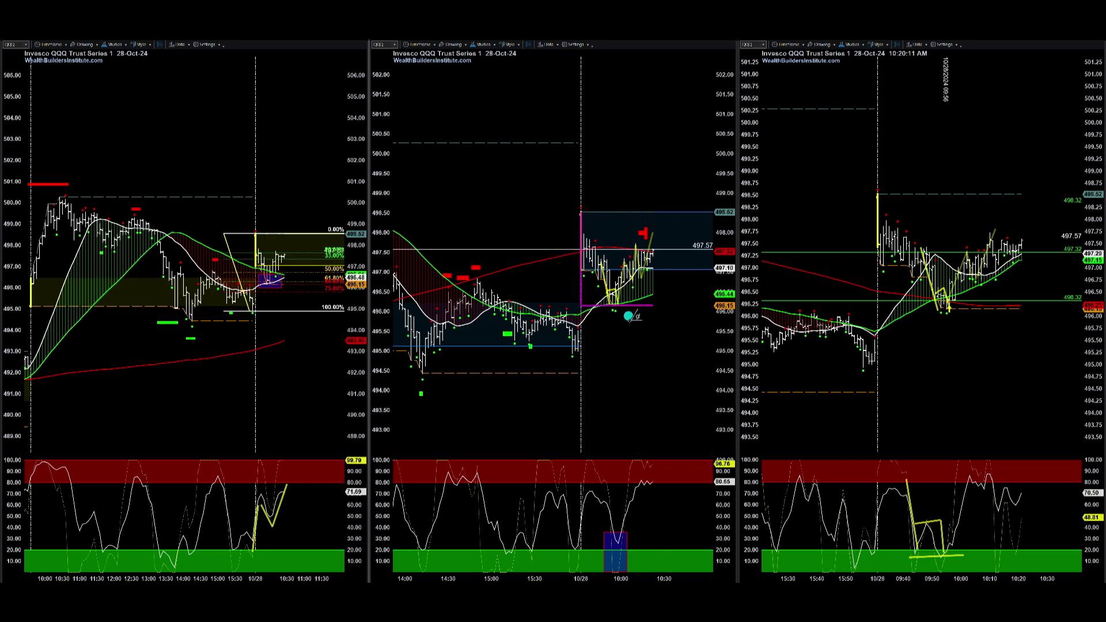
left_click(615, 301)
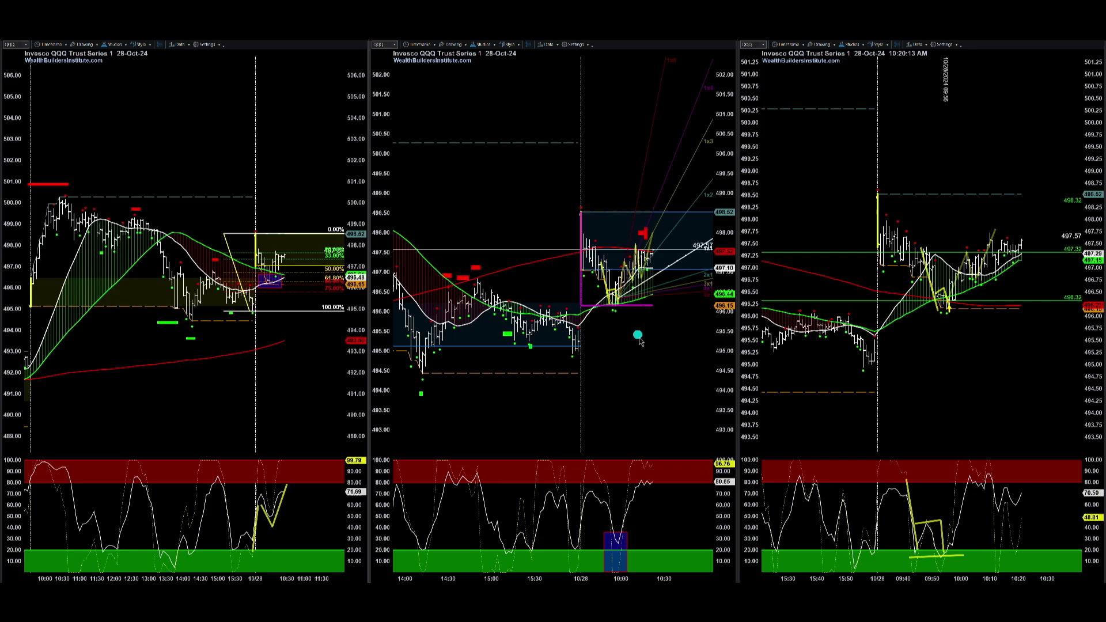